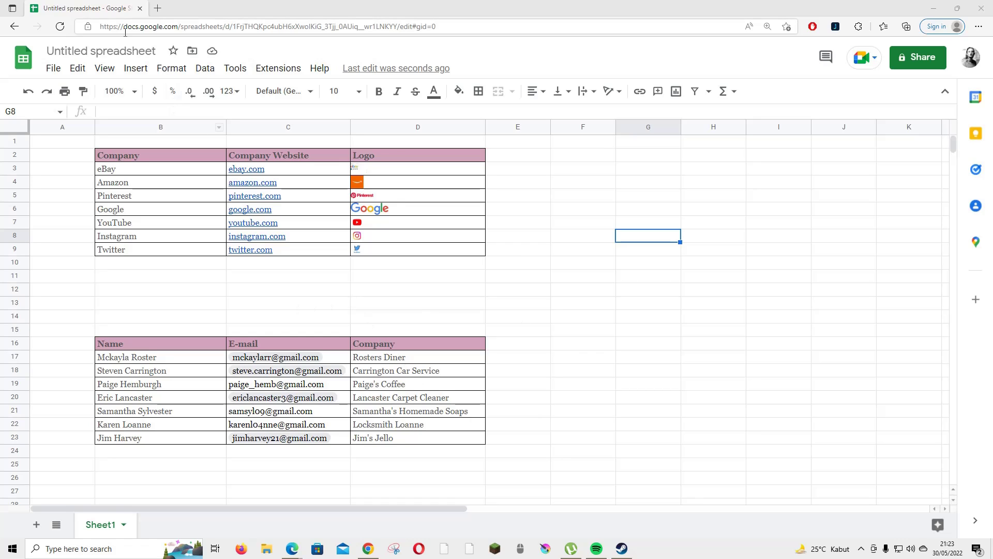
Step: Add a new protected range under Protect sheets and ranges, selecting the Company table B2:D9
left_click(198, 69)
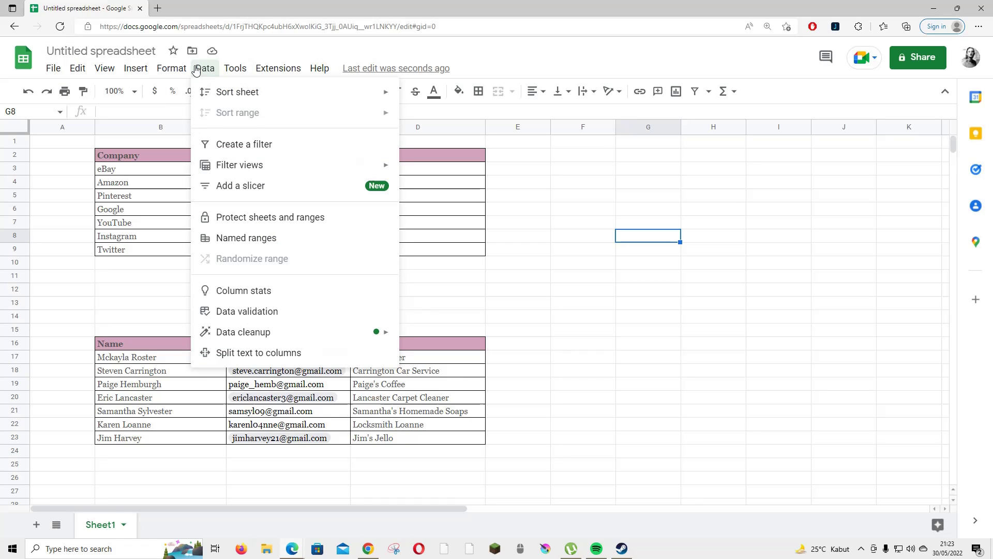
left_click(273, 220)
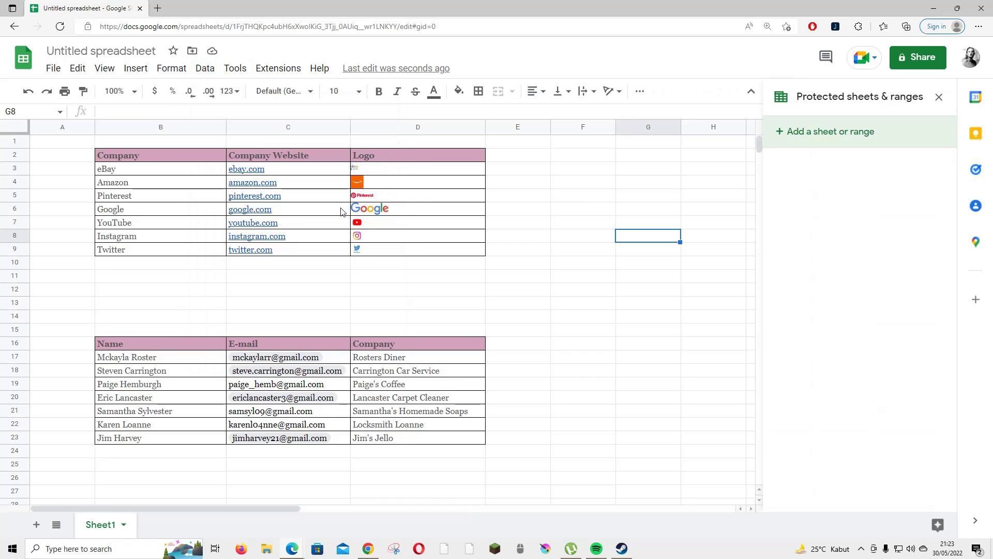
left_click(806, 142)
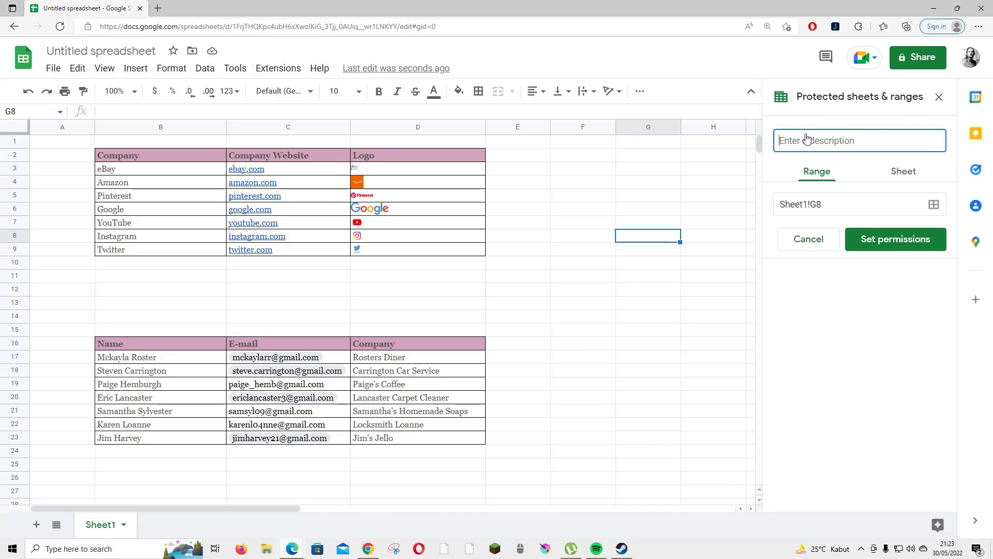
left_click(932, 209)
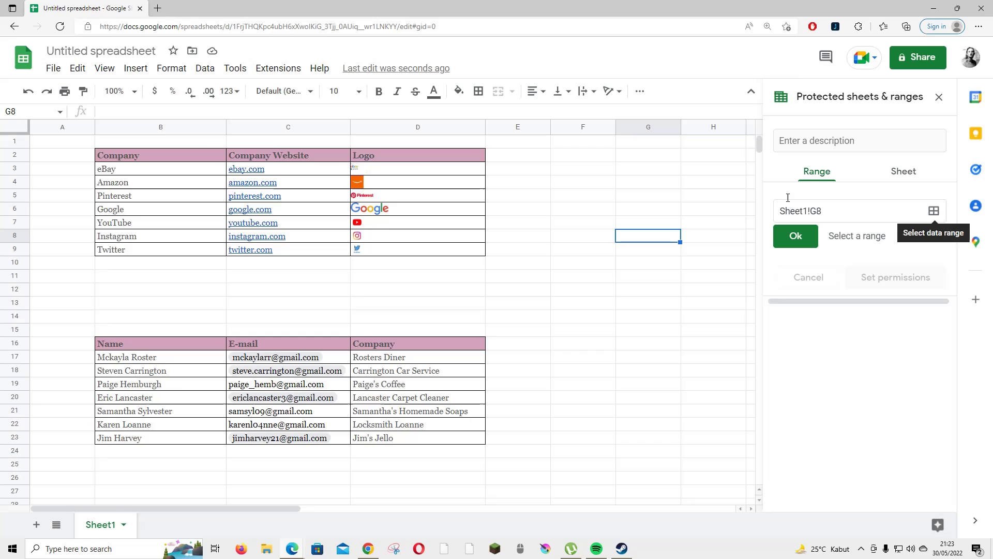
left_click_drag(120, 158, 407, 246)
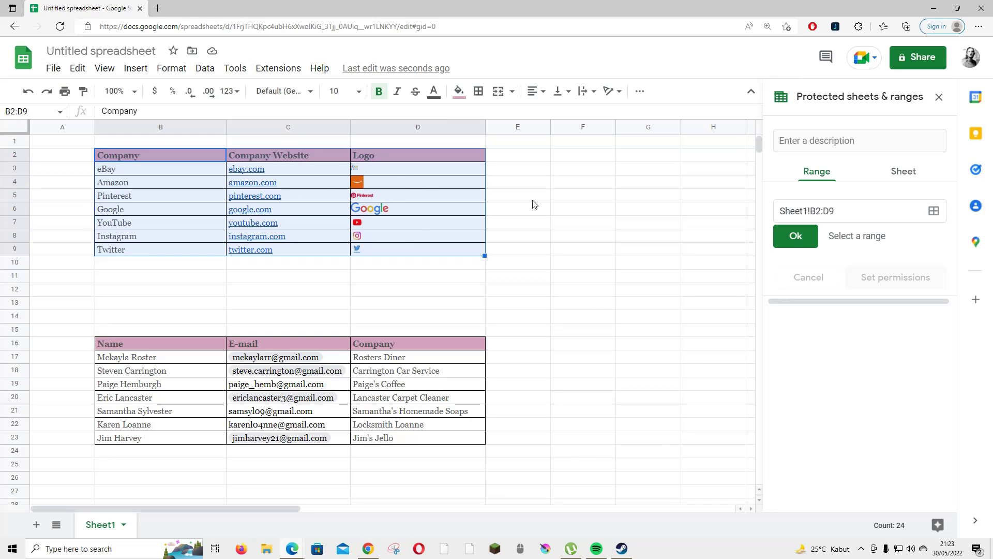
left_click(781, 233)
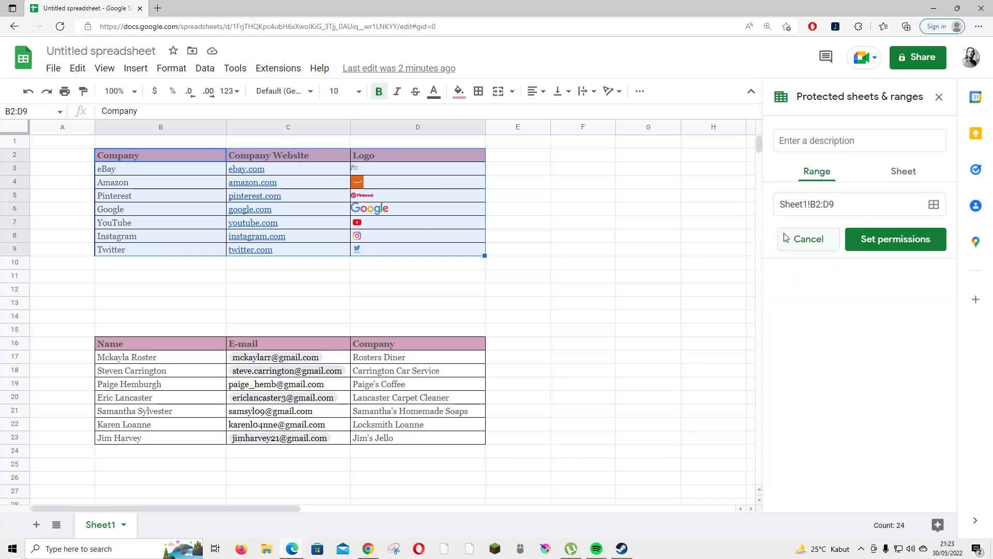
Step: Restrict editing of B2:D9 to 'Only you' and save the permission
left_click(896, 240)
left_click(456, 298)
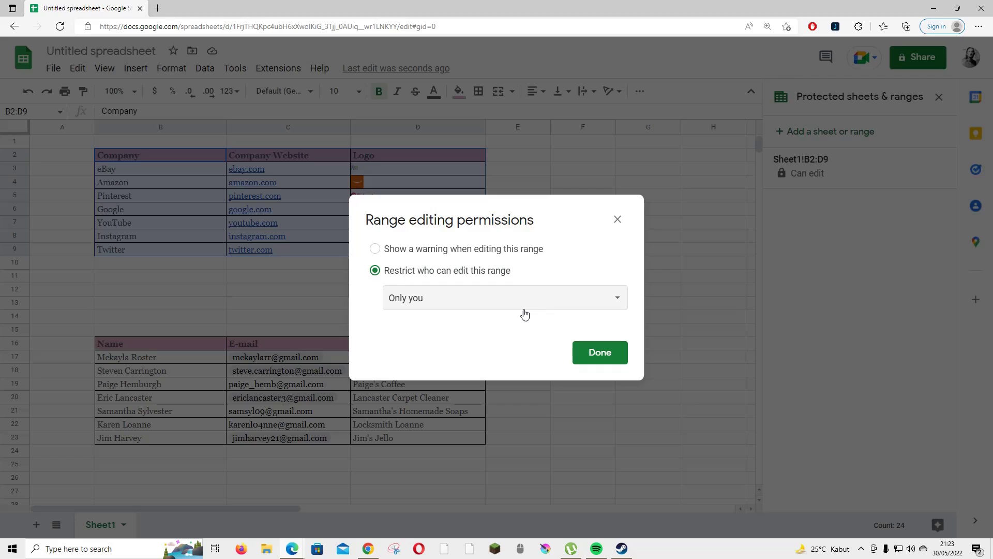
left_click(596, 357)
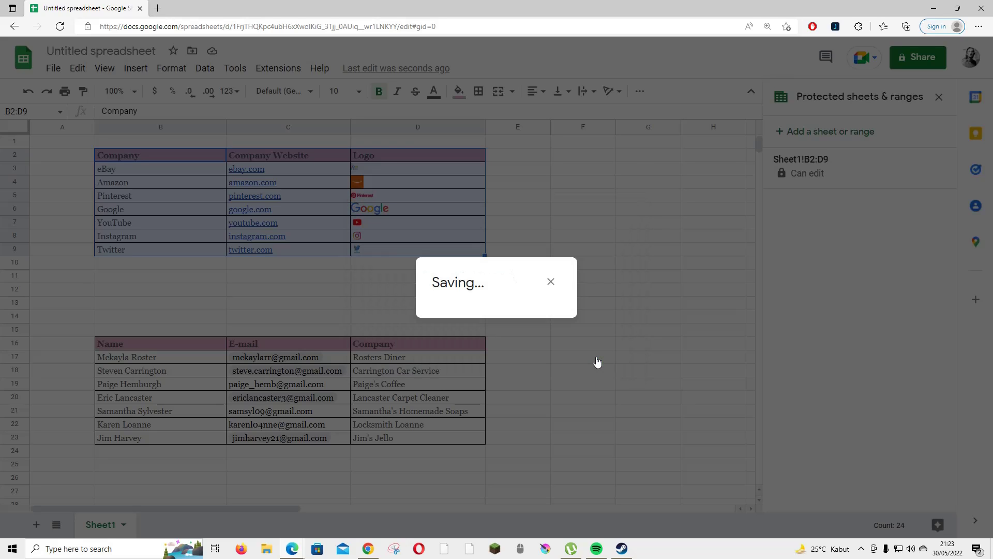
left_click(552, 289)
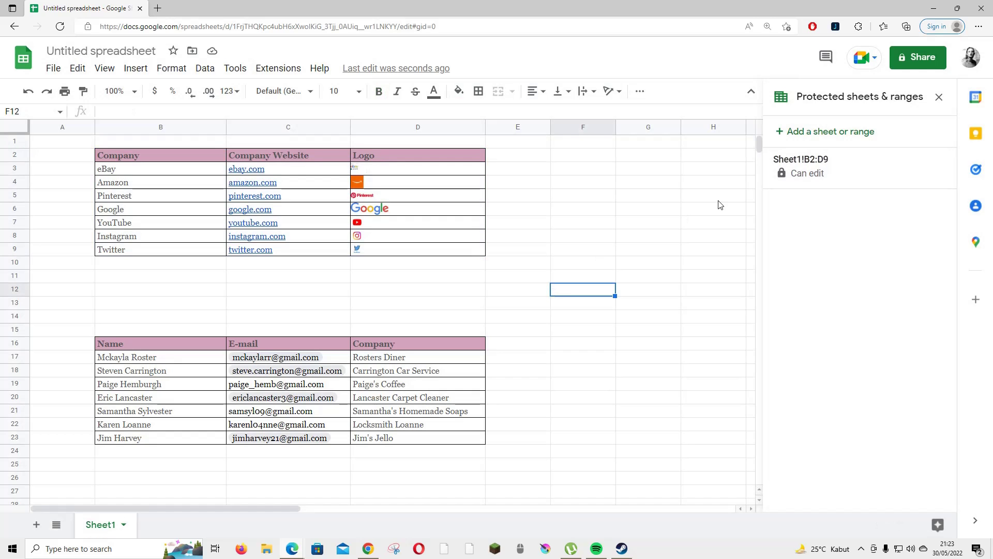
Step: Add a Sheet1 protection restricted to 'Only you' and save it
left_click(835, 136)
left_click(902, 173)
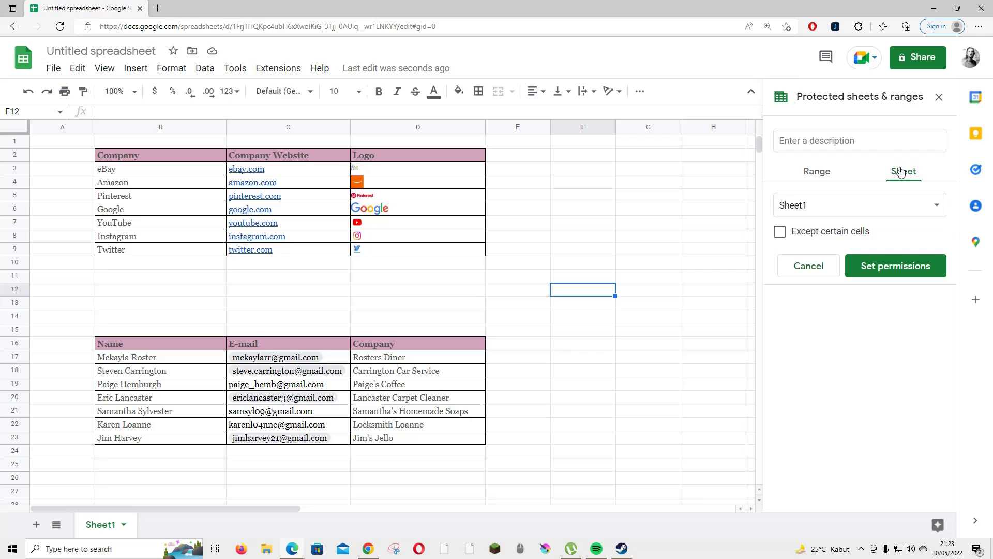
left_click(868, 270)
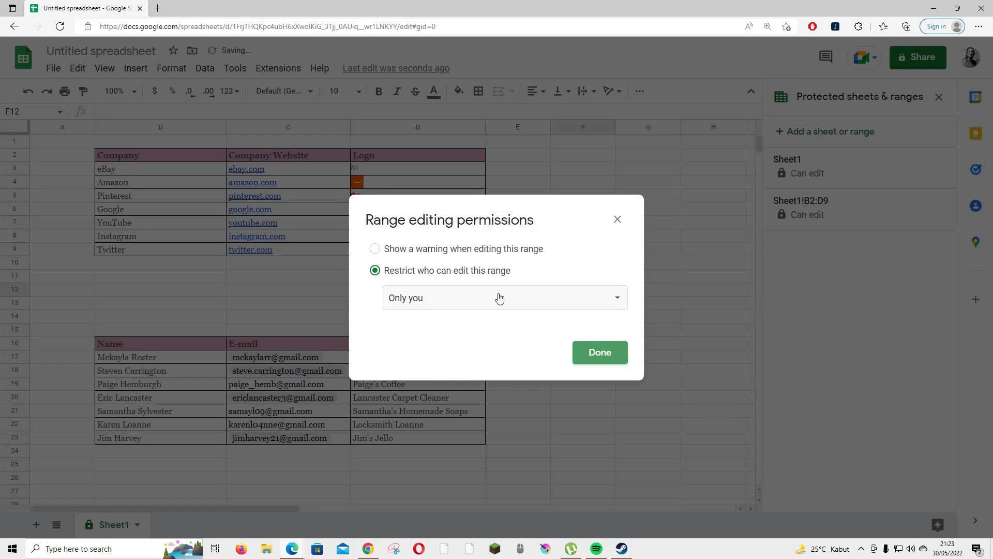
left_click(594, 347)
left_click(551, 282)
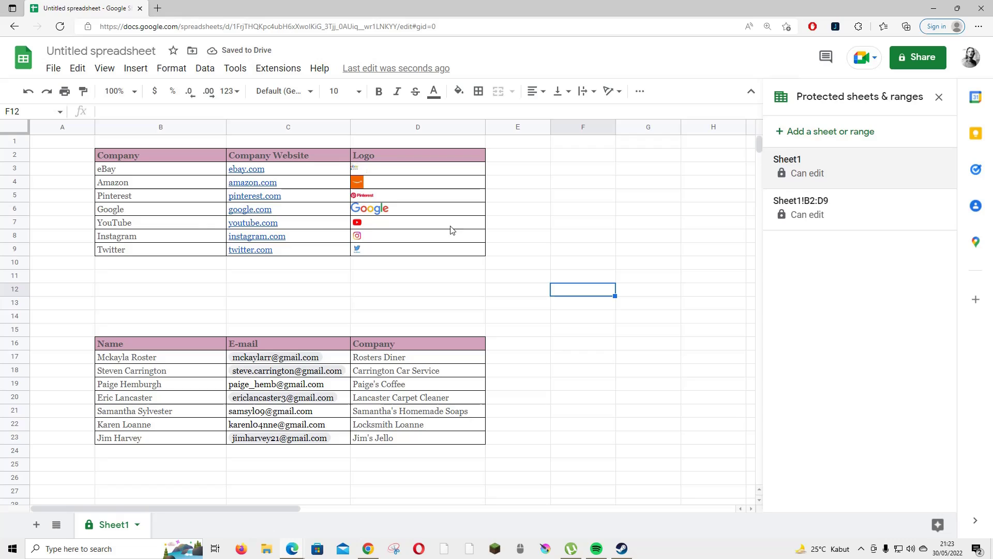